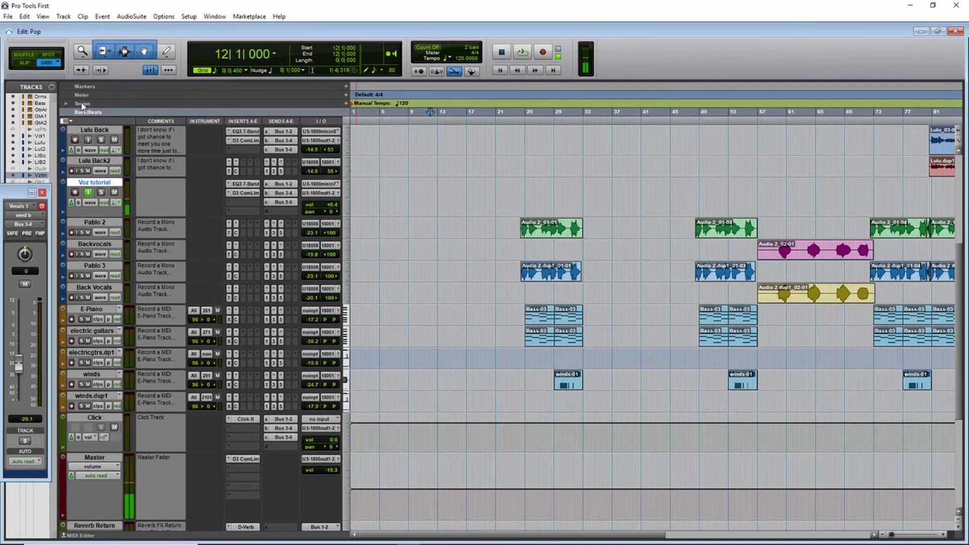
Create two new mono audio tracks in ticks.
click(67, 17)
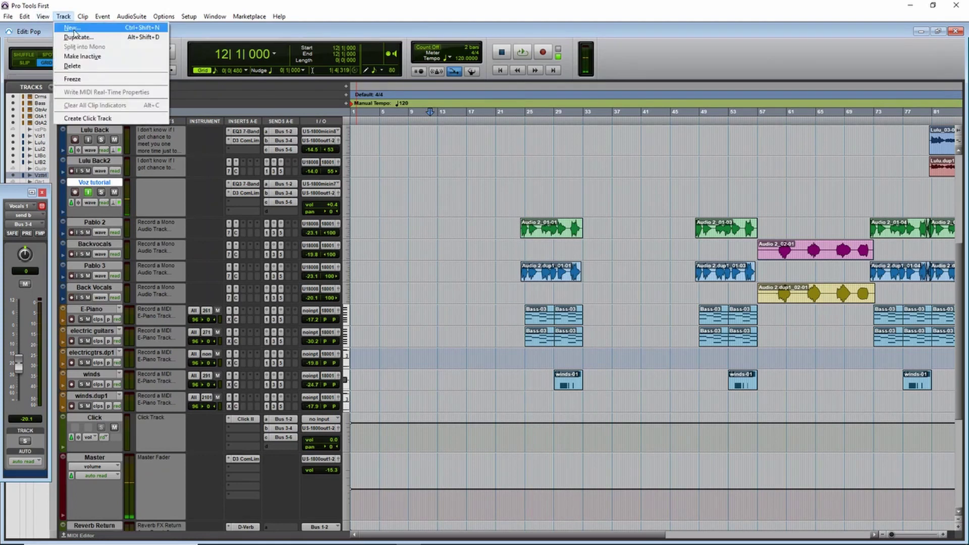
click(72, 27)
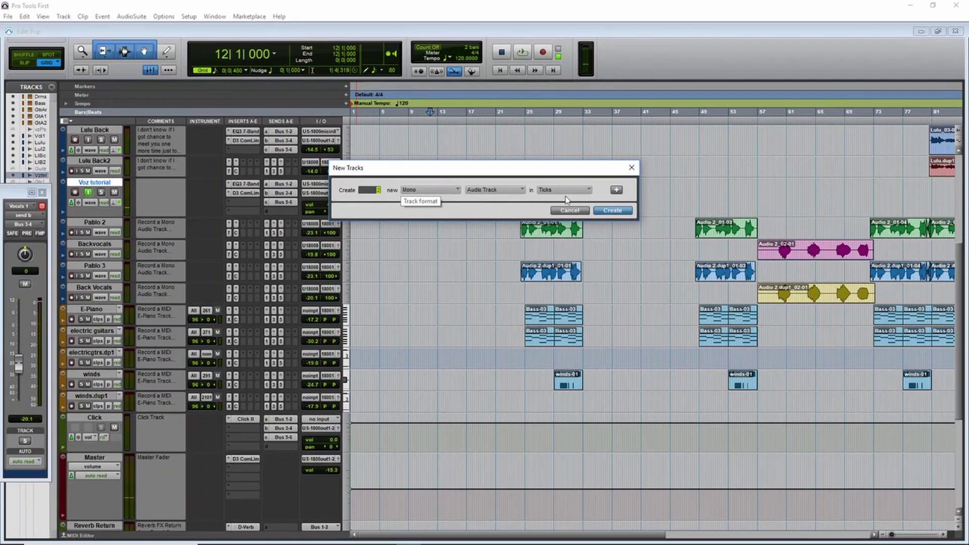
click(612, 211)
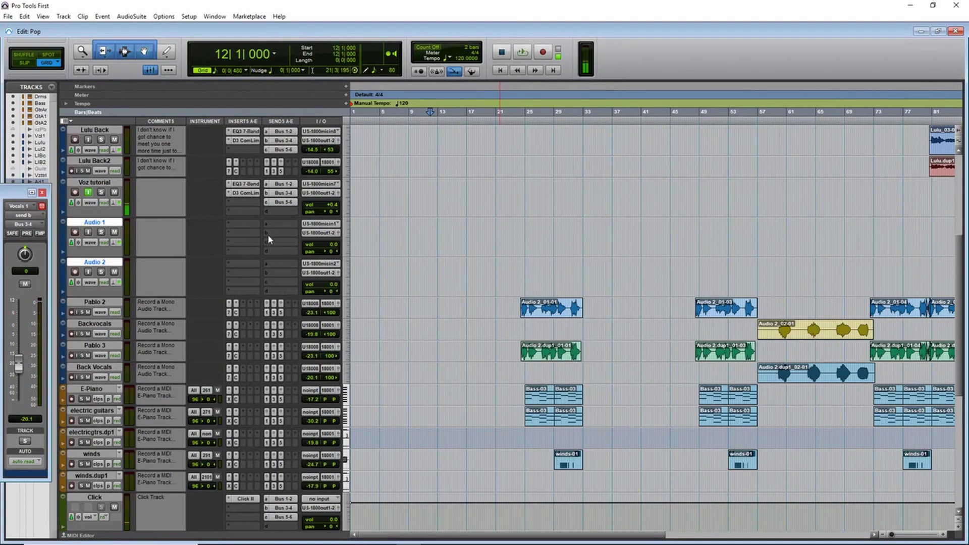
Insert the EQ3 7-Band plug-in on Audio 1 and load its Acoustic Guitar preset Add Sparkle.
click(242, 225)
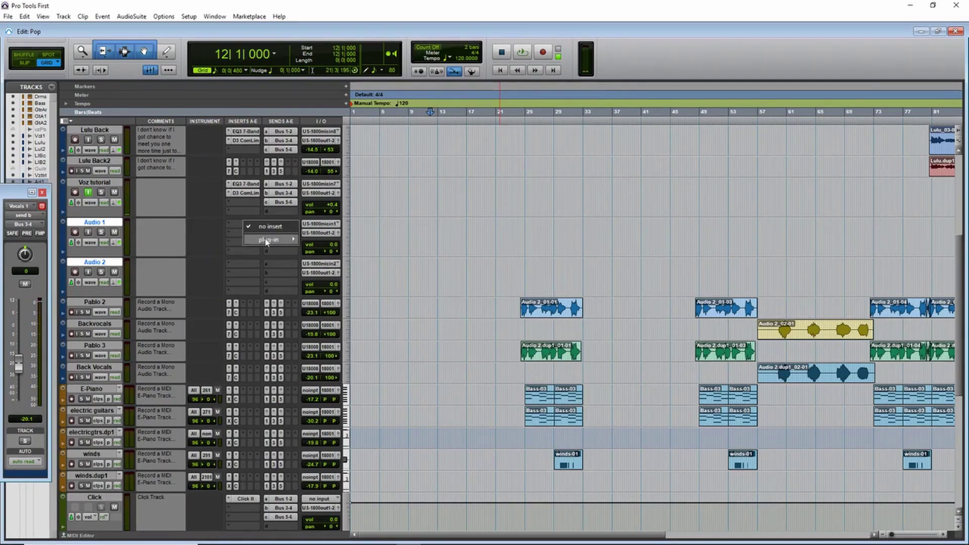
mouse_move(266, 240)
mouse_move(323, 239)
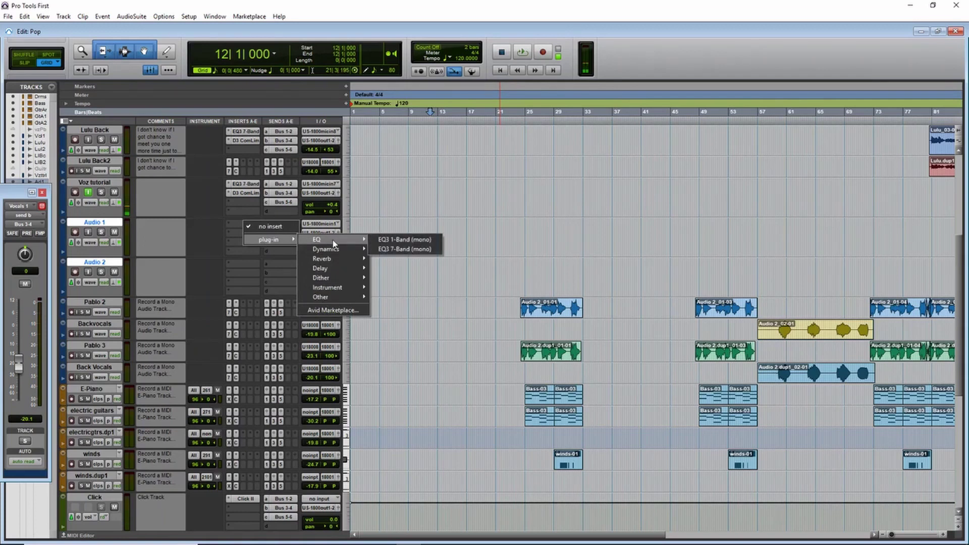
click(408, 250)
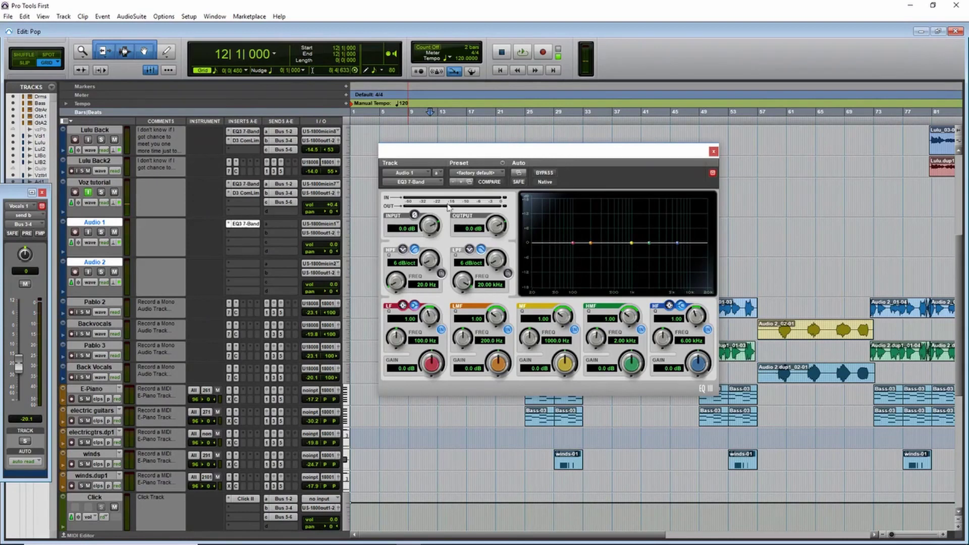
click(484, 174)
mouse_move(525, 182)
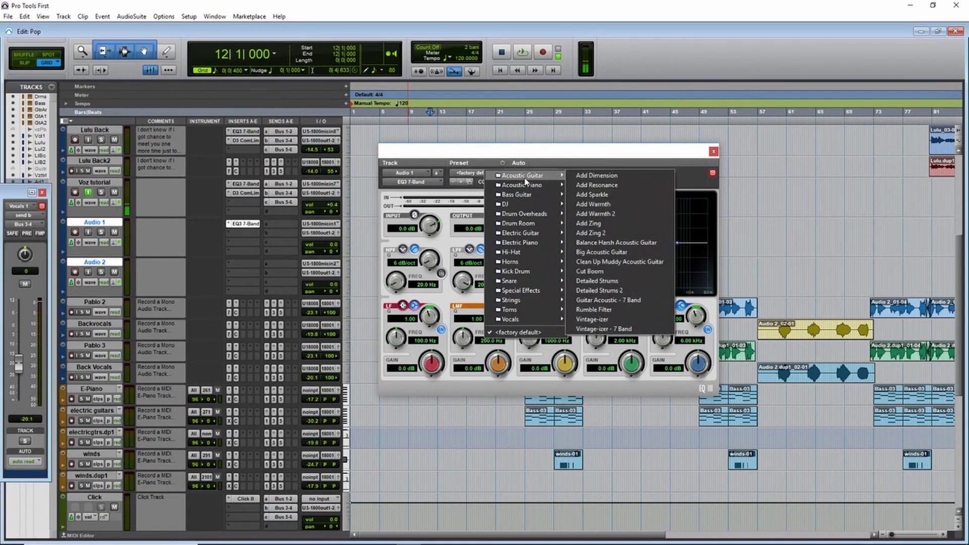
click(608, 194)
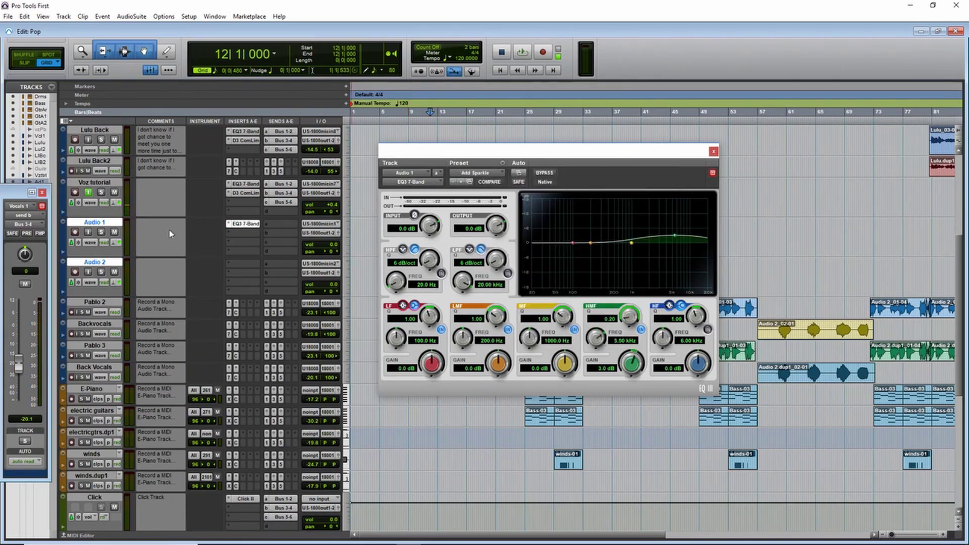
Insert the EQ3 7-Band plug-in on Audio 2 with the Acoustic Guitar preset Add Sparkle and close its window.
click(239, 266)
mouse_move(296, 279)
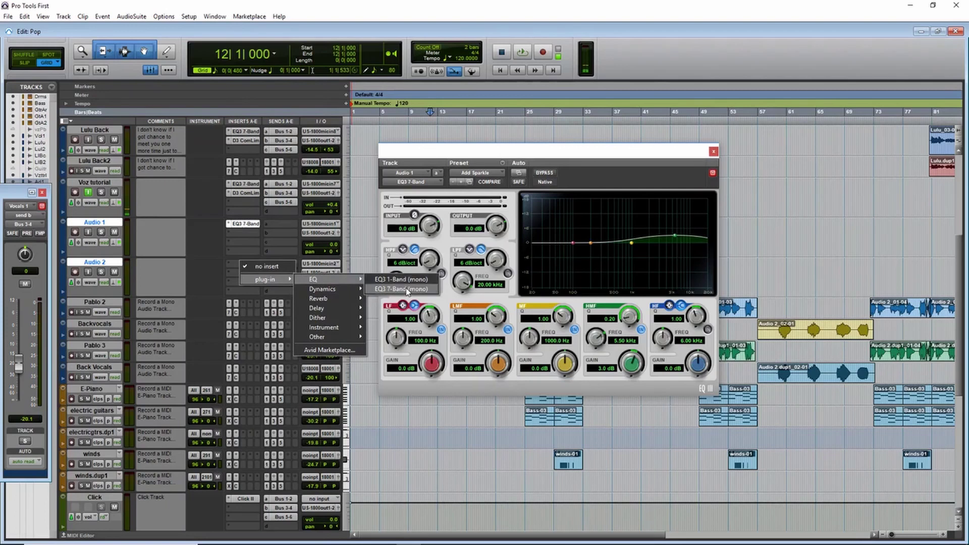
click(407, 287)
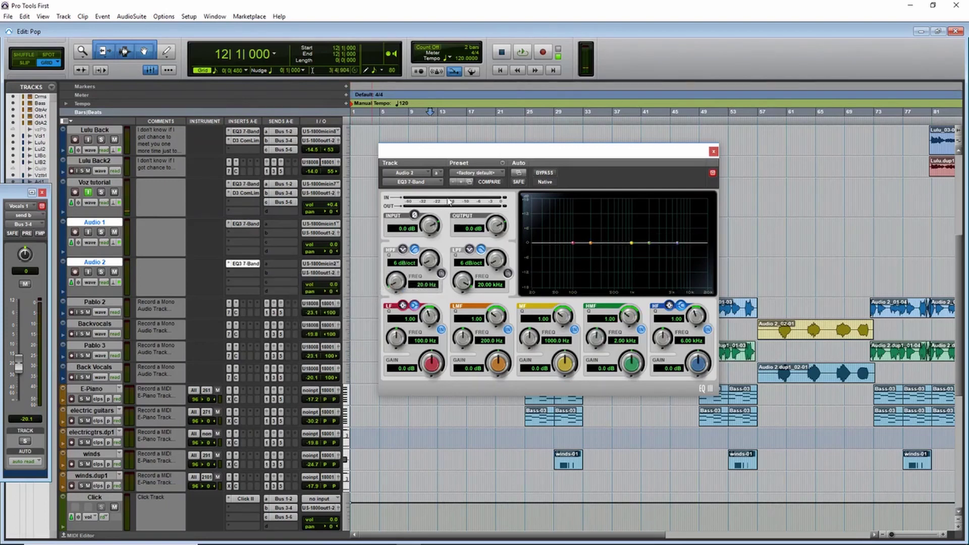
click(489, 174)
mouse_move(533, 177)
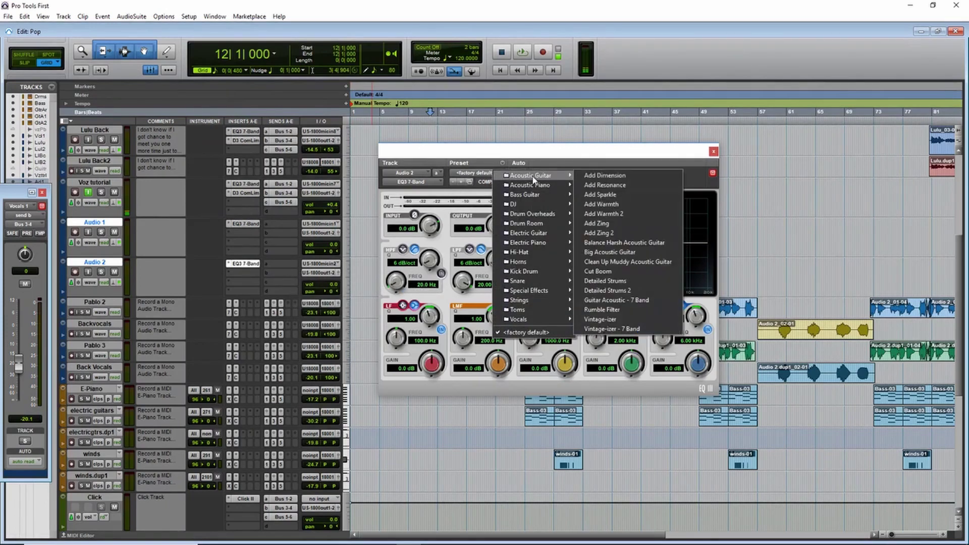
click(601, 196)
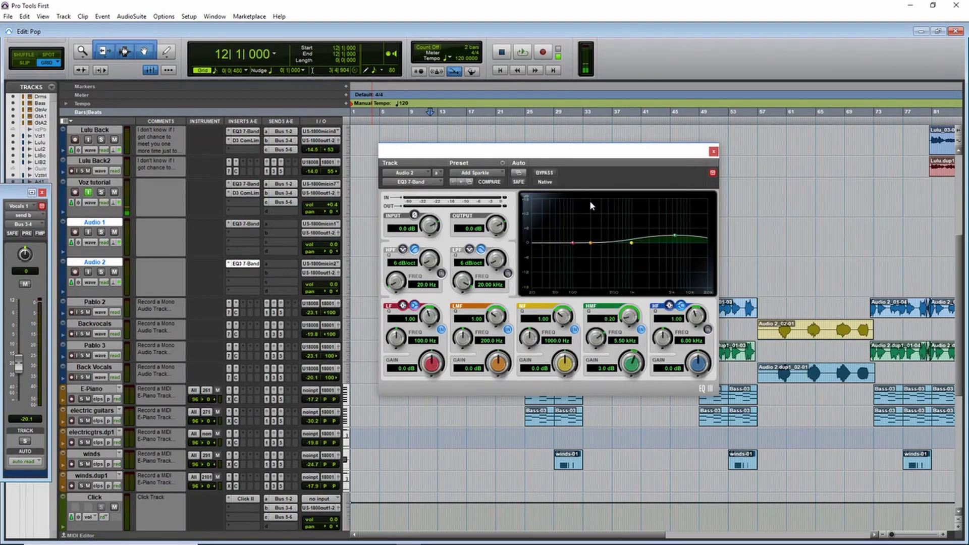
click(713, 152)
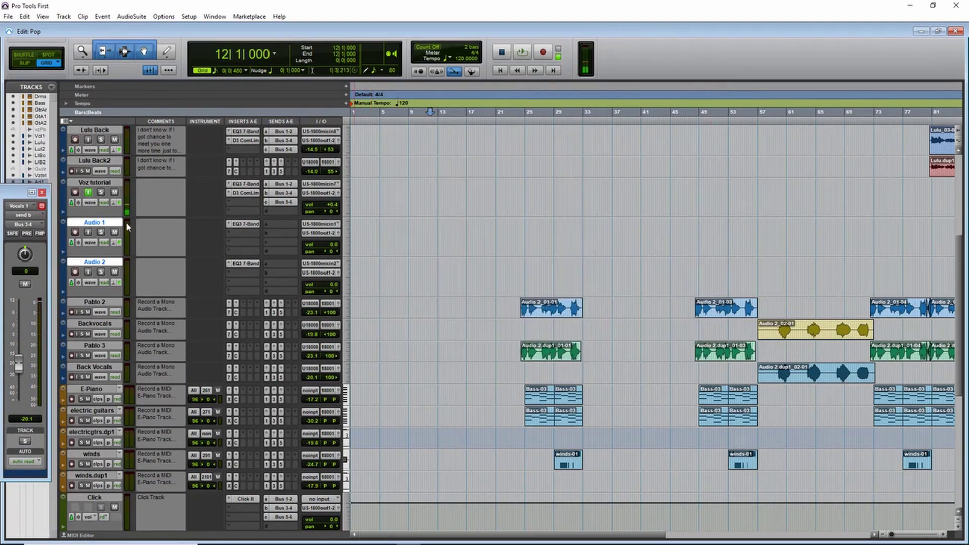
Add the Dyn3 Compressor/Limiter to Audio 1's second insert with the Acoustic Guitar preset and close its window.
click(244, 229)
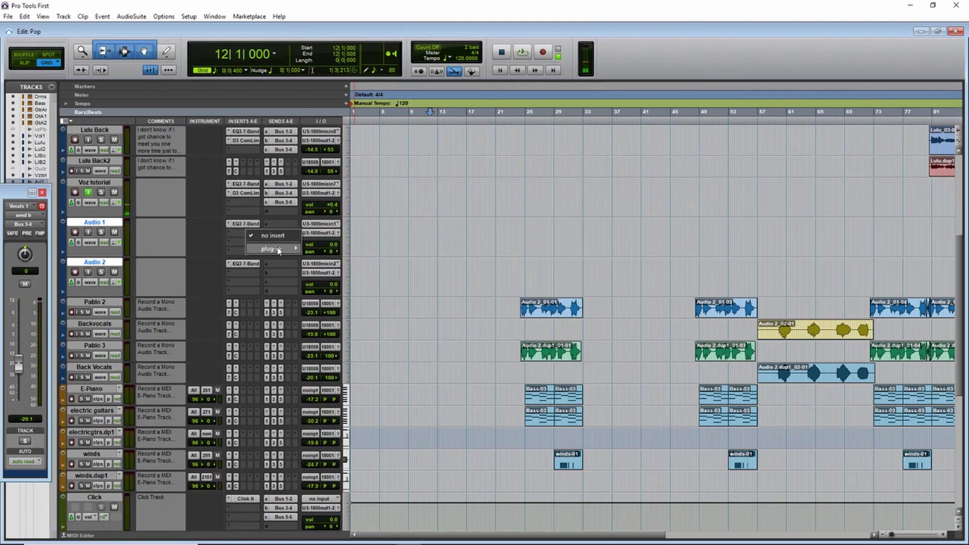
mouse_move(277, 248)
mouse_move(338, 259)
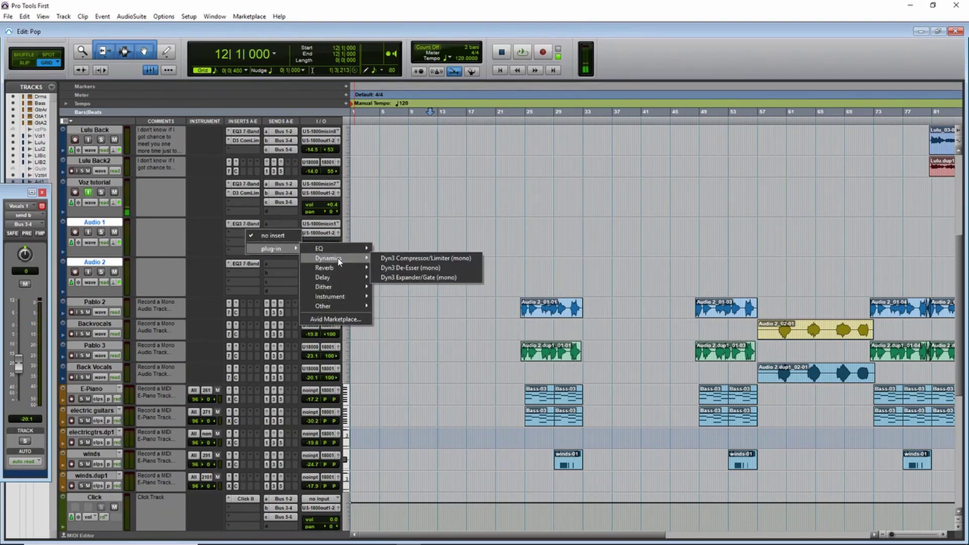
click(406, 258)
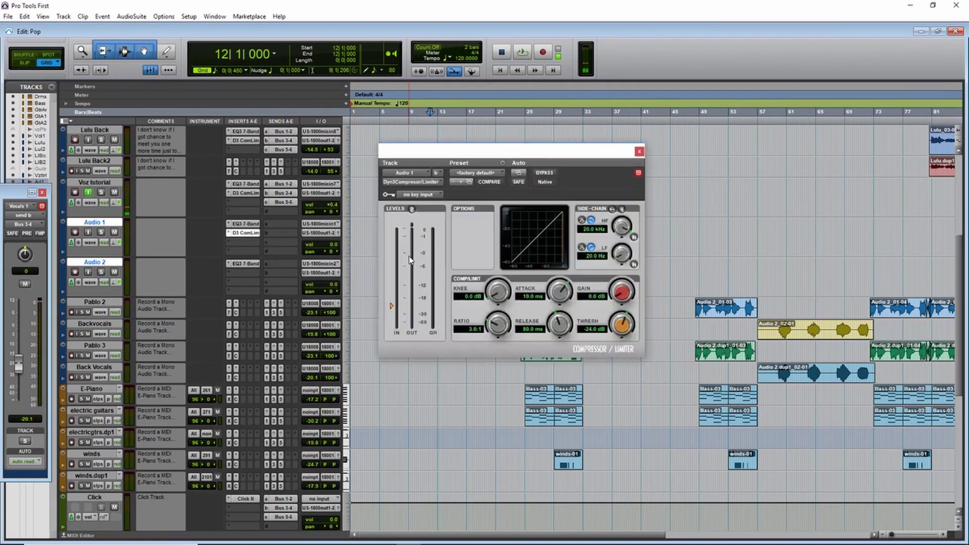
click(470, 175)
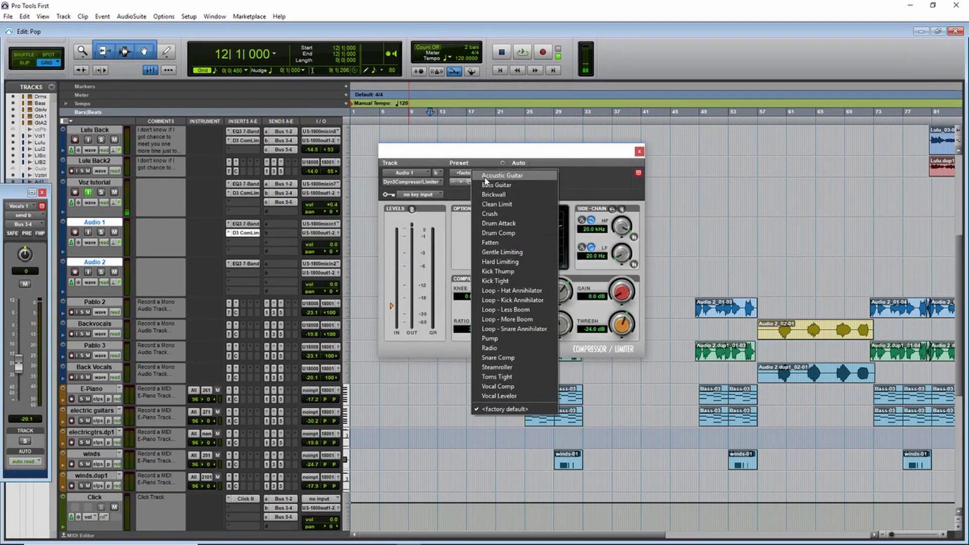
click(486, 177)
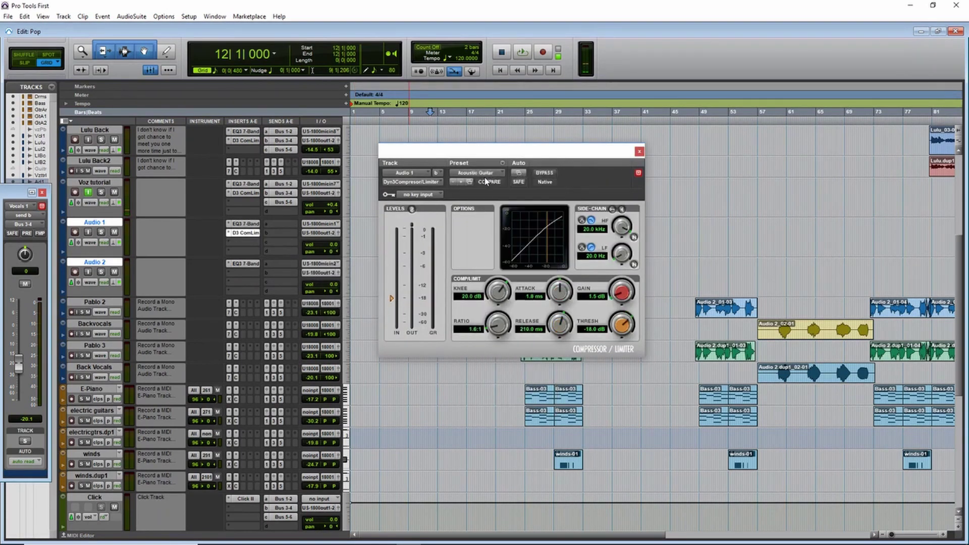
click(639, 151)
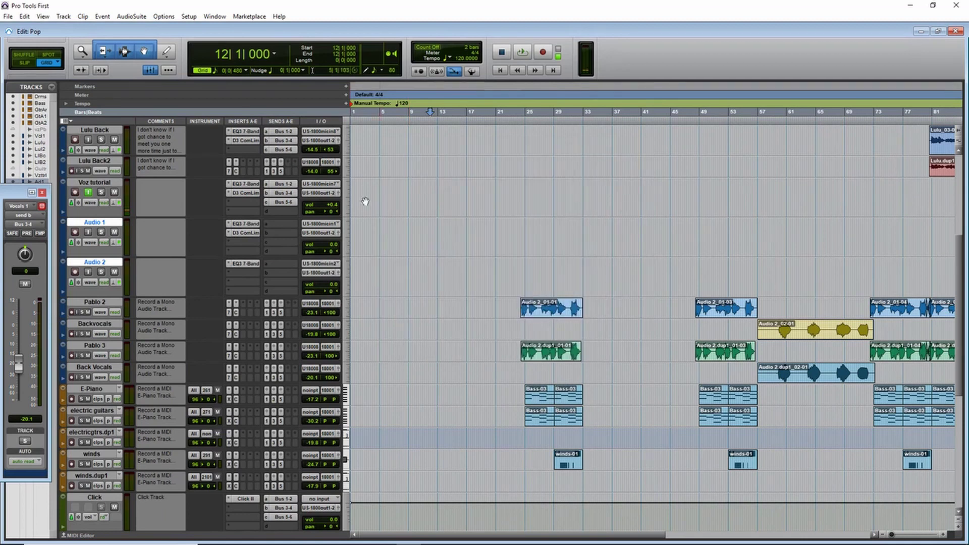
Add the Dyn3 Compressor/Limiter to Audio 2's second insert with the Acoustic Guitar preset and close its window.
click(243, 273)
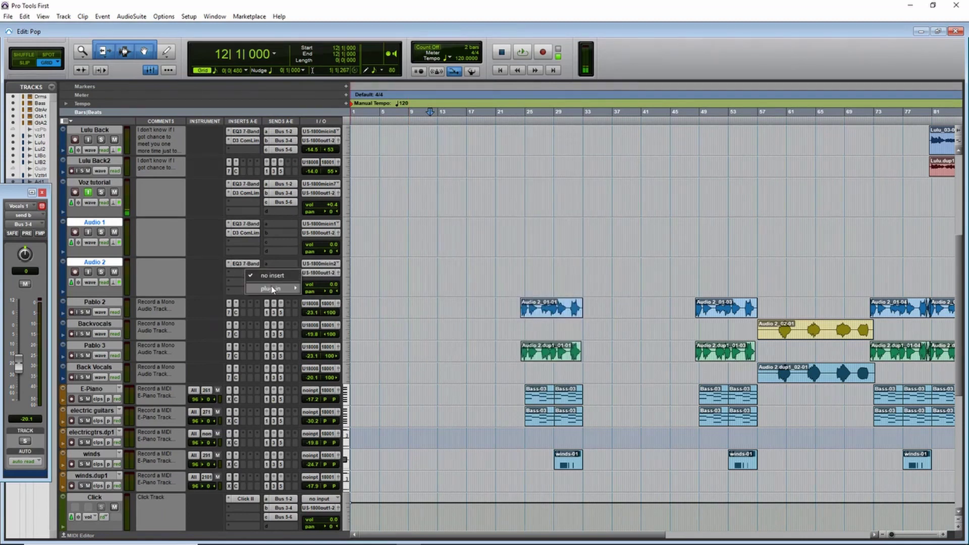
mouse_move(273, 289)
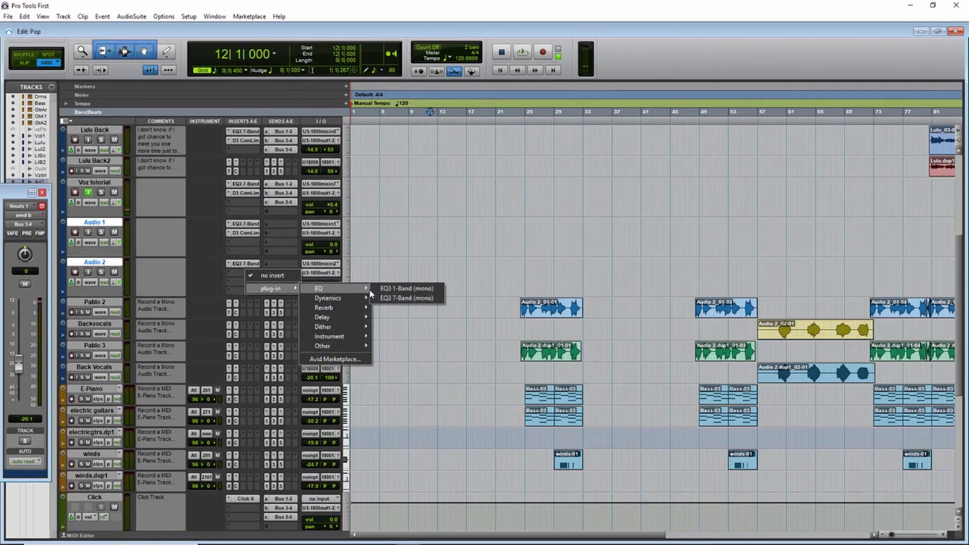
mouse_move(333, 302)
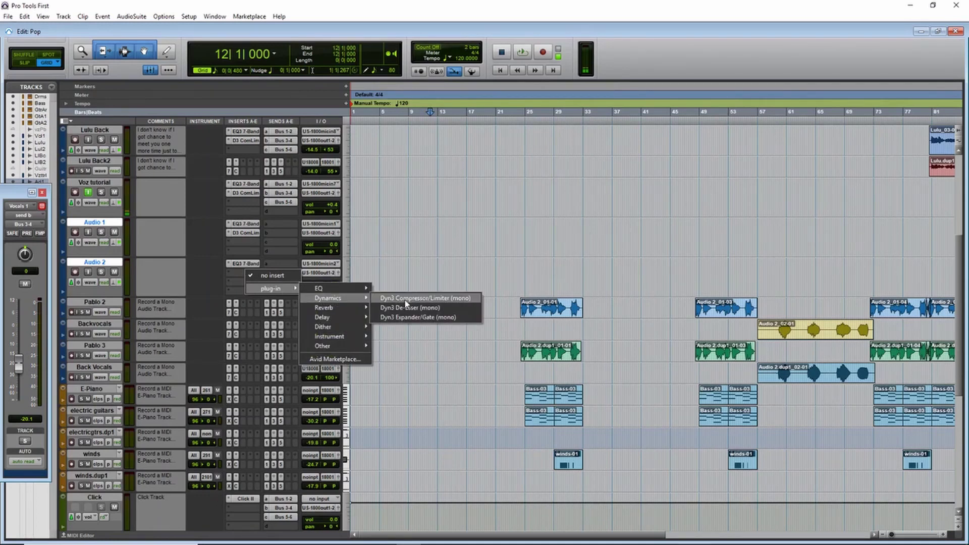
click(422, 300)
click(477, 172)
click(494, 183)
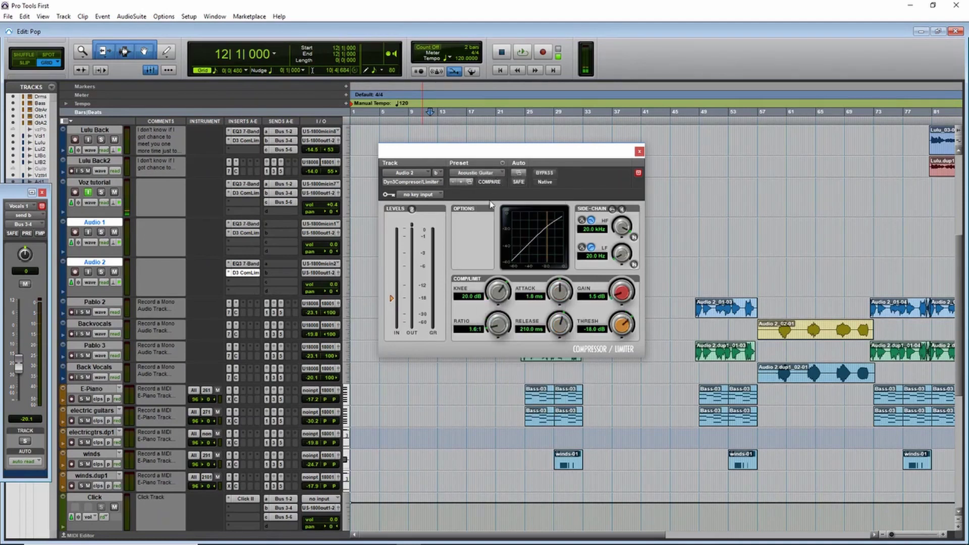
click(638, 151)
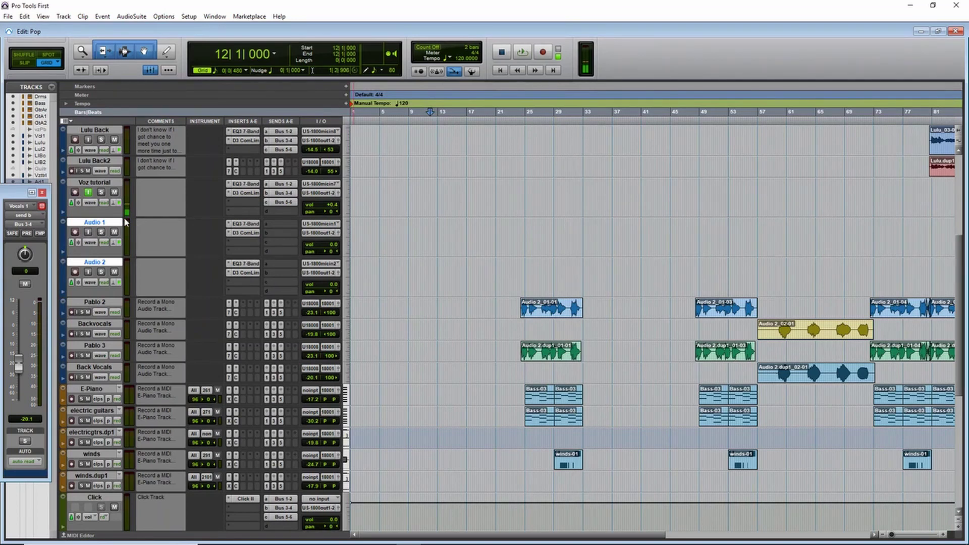
Set the input of both Audio 1 and Audio 2 to US-1800 mic in 7 (Mono).
click(323, 227)
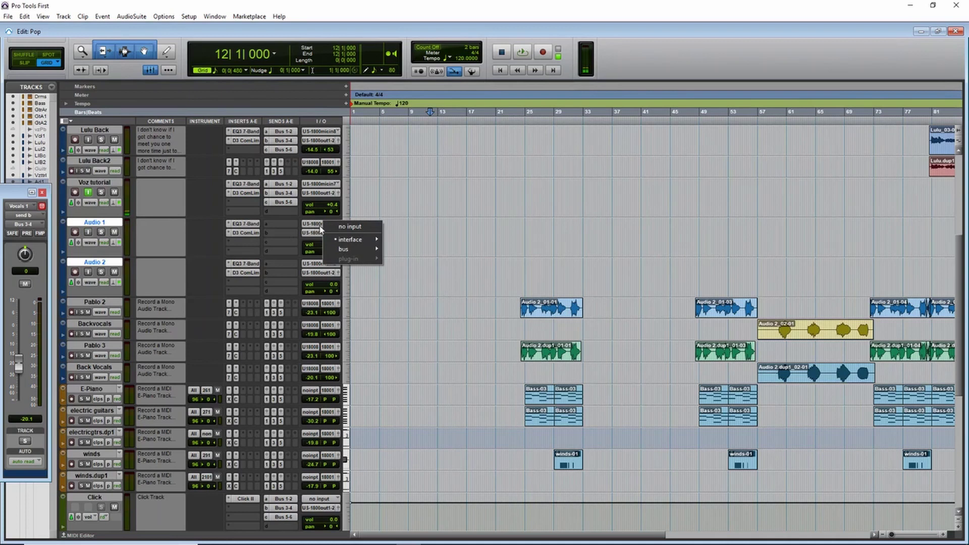
mouse_move(351, 241)
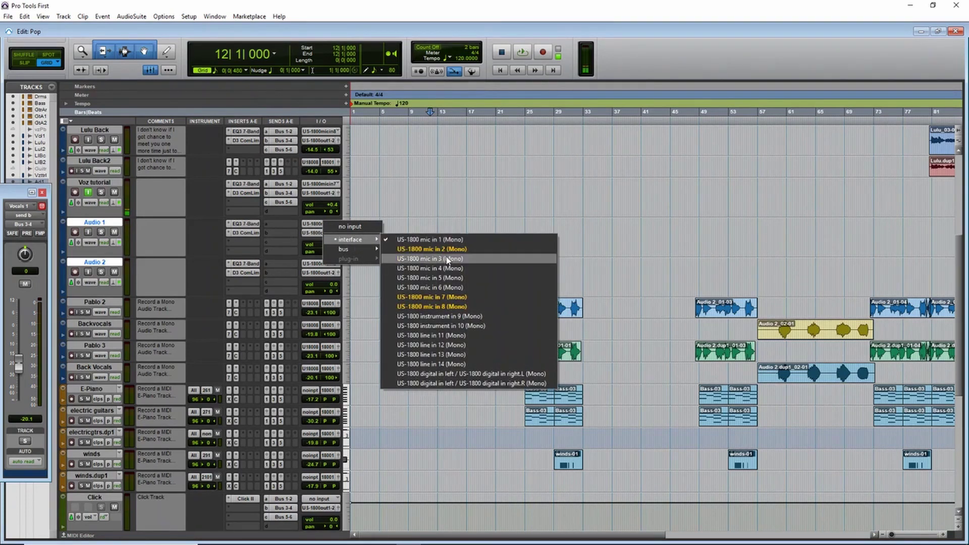
click(437, 300)
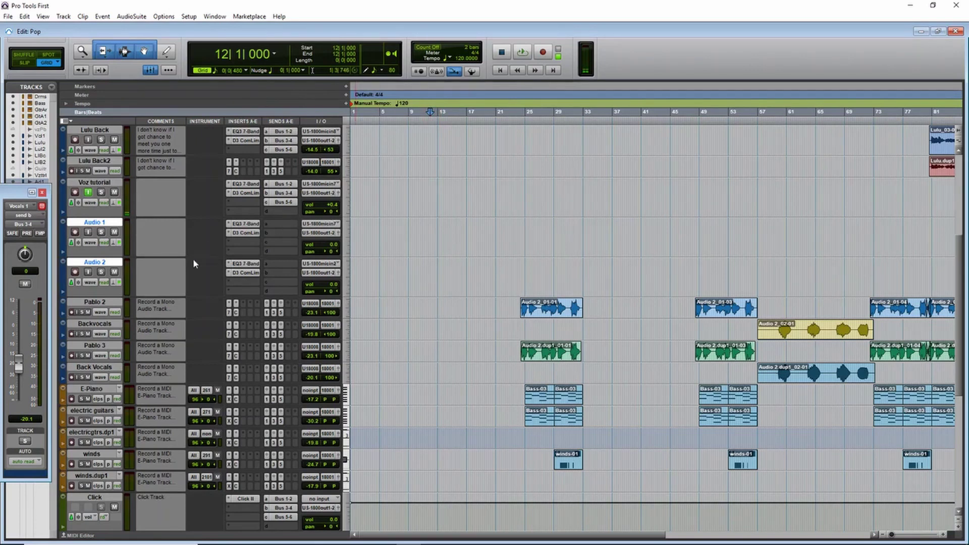
click(323, 263)
mouse_move(371, 278)
click(449, 338)
Turn on input monitoring for Audio 1 and turn it off for the Voz tutorial track.
click(88, 232)
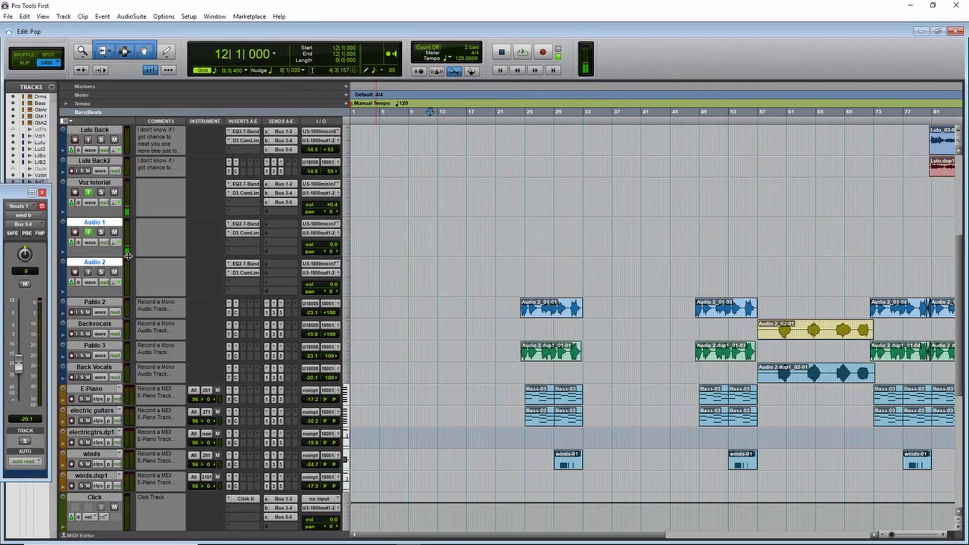
click(88, 234)
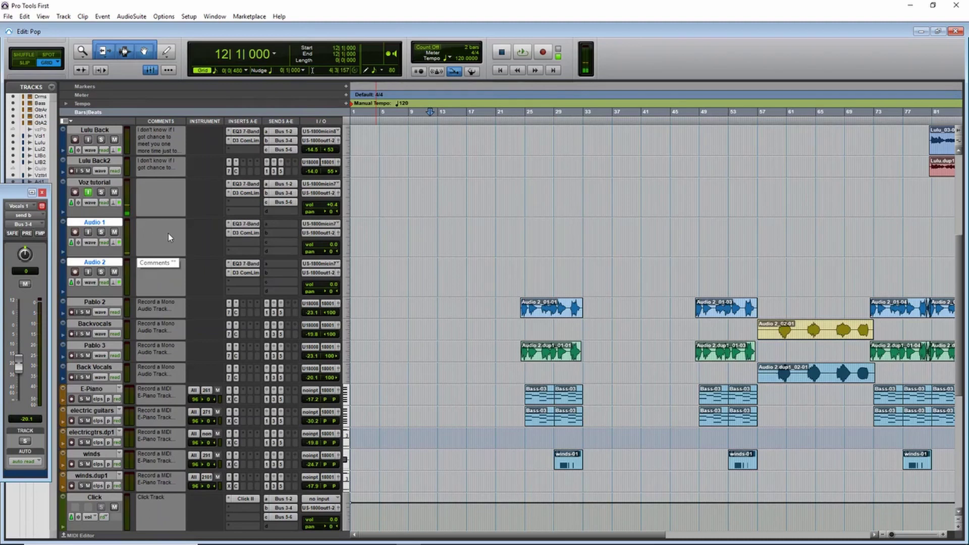
click(88, 233)
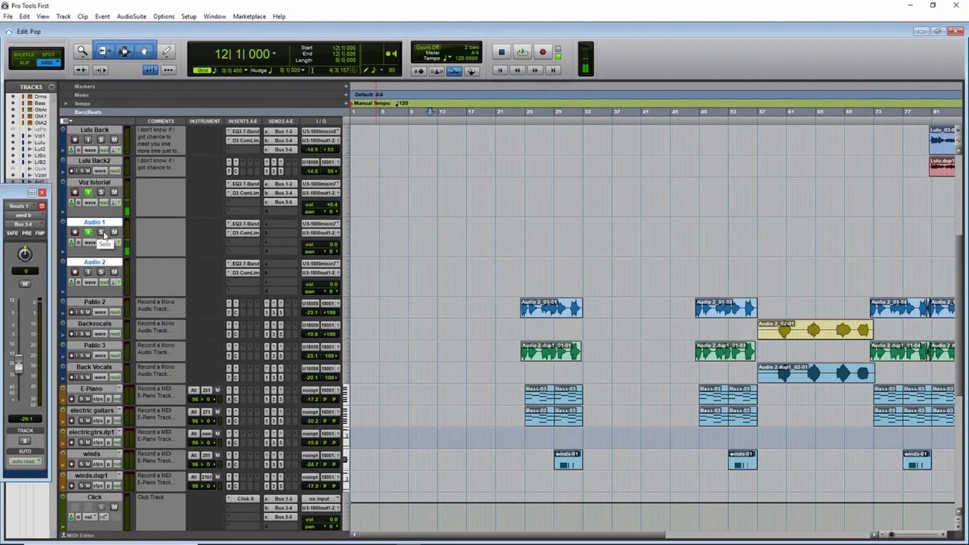
click(89, 193)
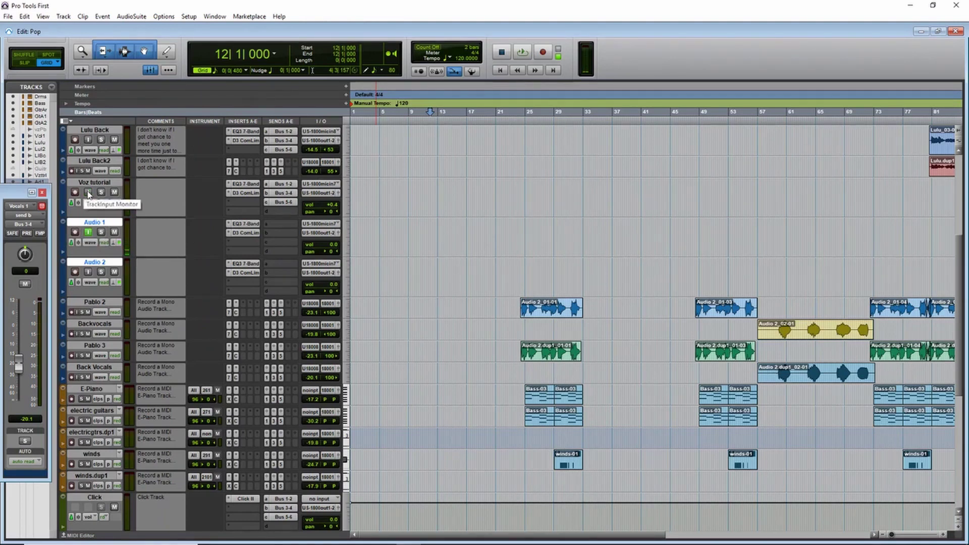
click(88, 193)
click(90, 192)
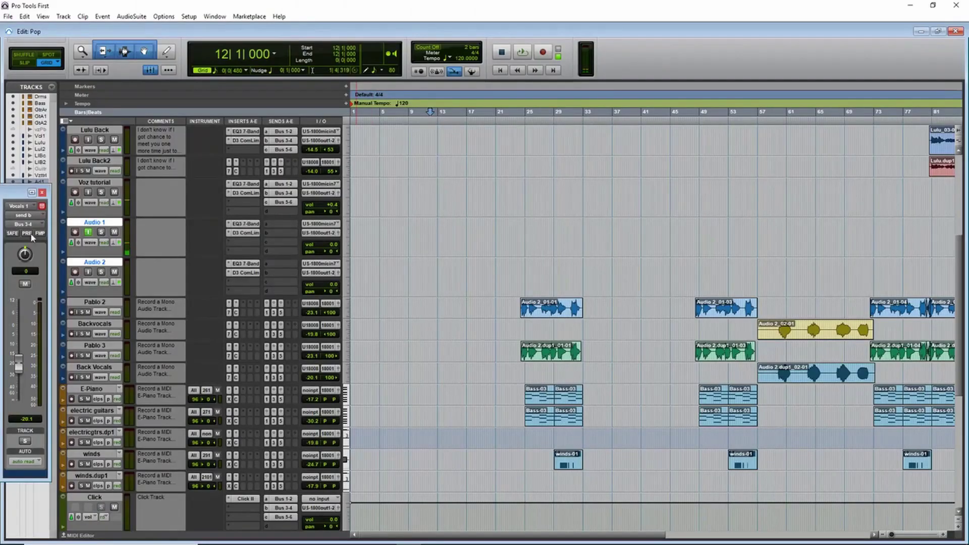
Arm Audio 1 with its input monitoring off and start recording from the beginning of the session.
click(75, 233)
click(89, 232)
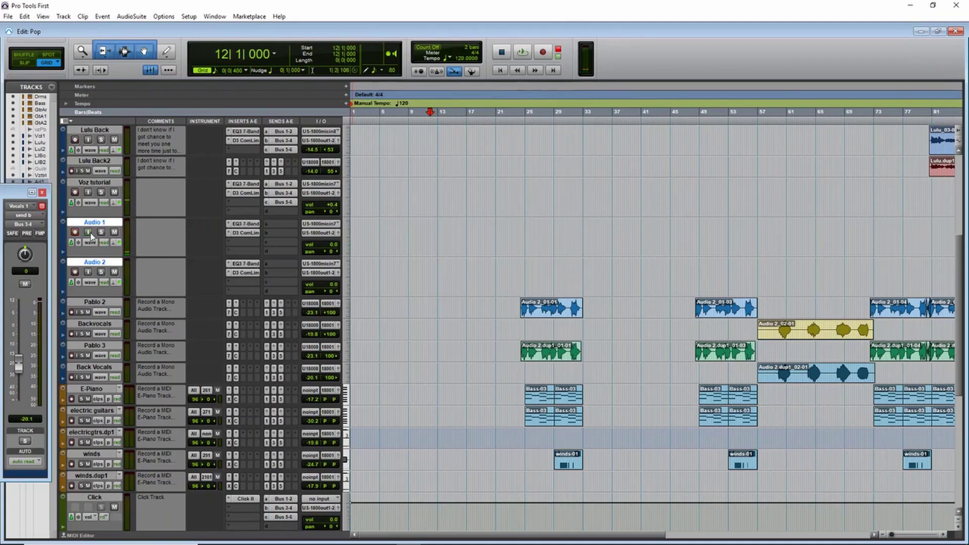
click(499, 69)
click(543, 52)
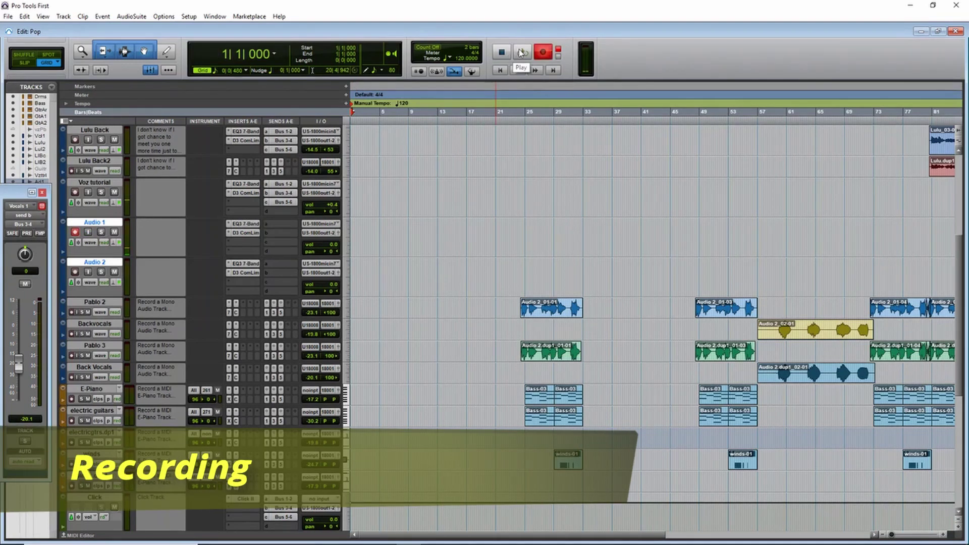
click(522, 52)
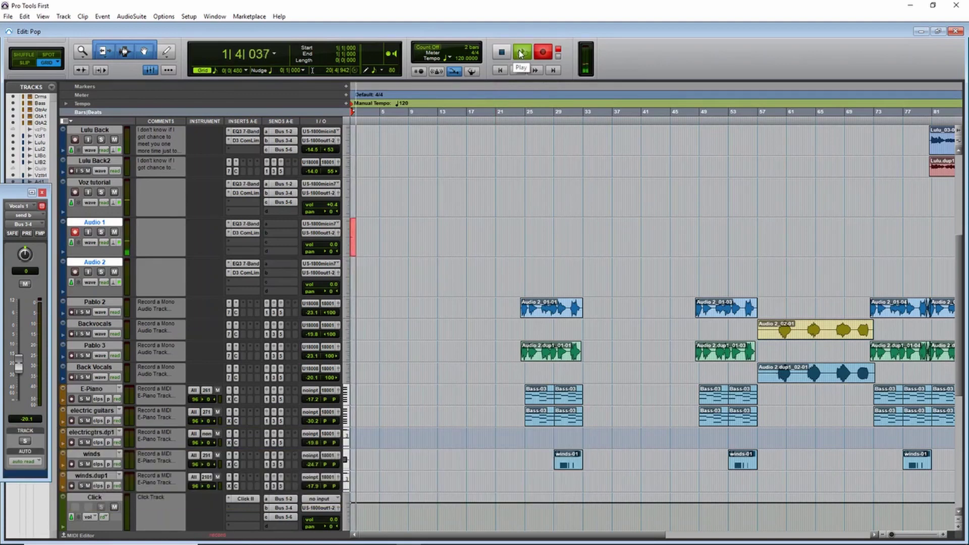